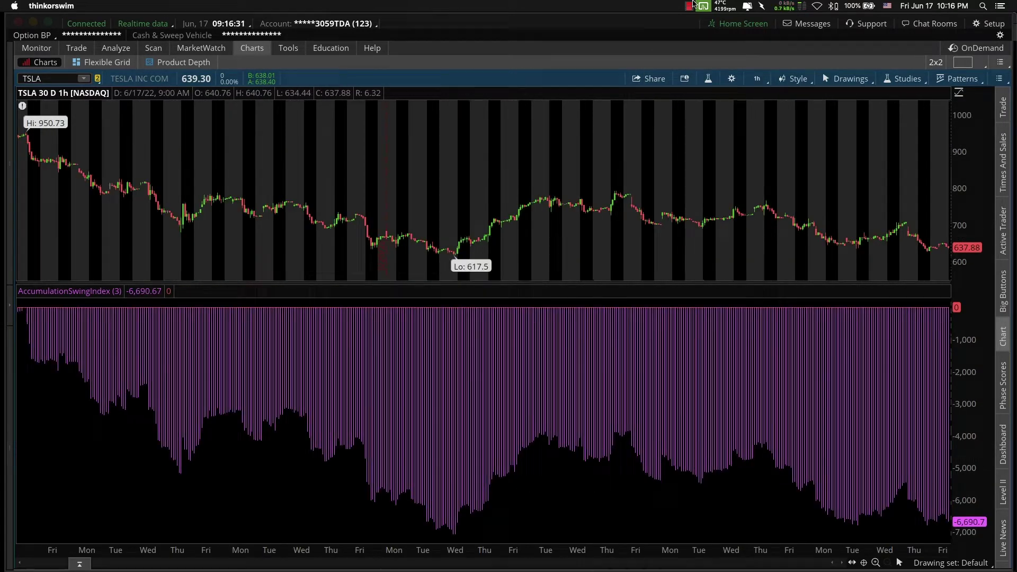
# - Search 'accu' and add AccumulationSwingIndex as a lower study, removing the duplicate copy
pyautogui.doubleClick(681, 160)
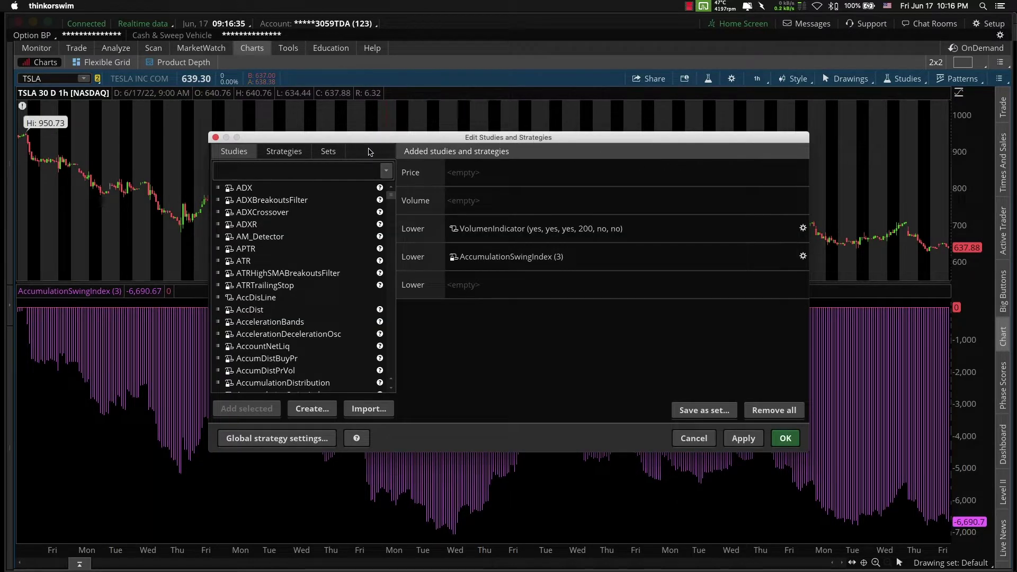
pyautogui.write('accu')
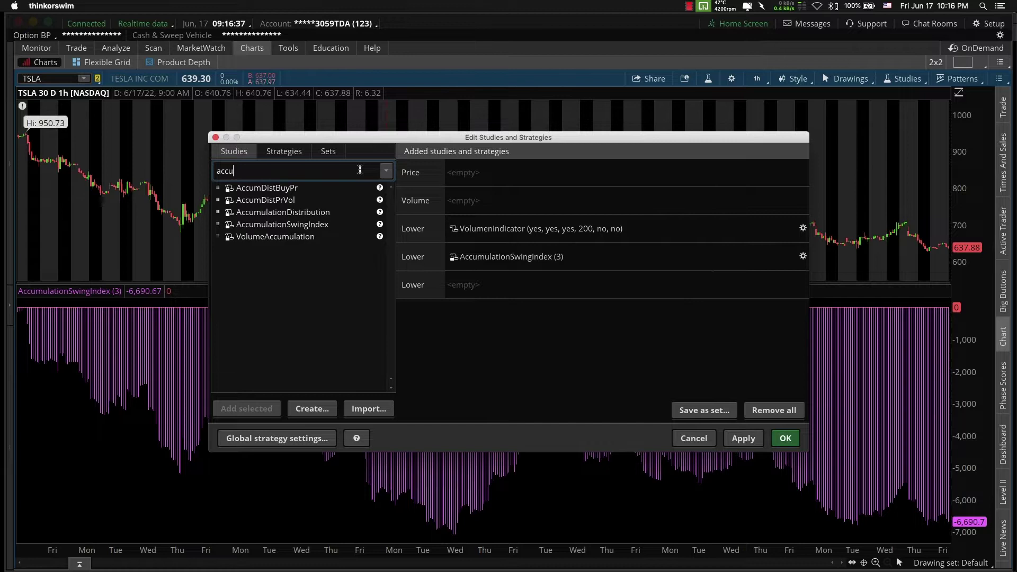
pyautogui.moveTo(317, 223); pyautogui.dragTo(681, 294)
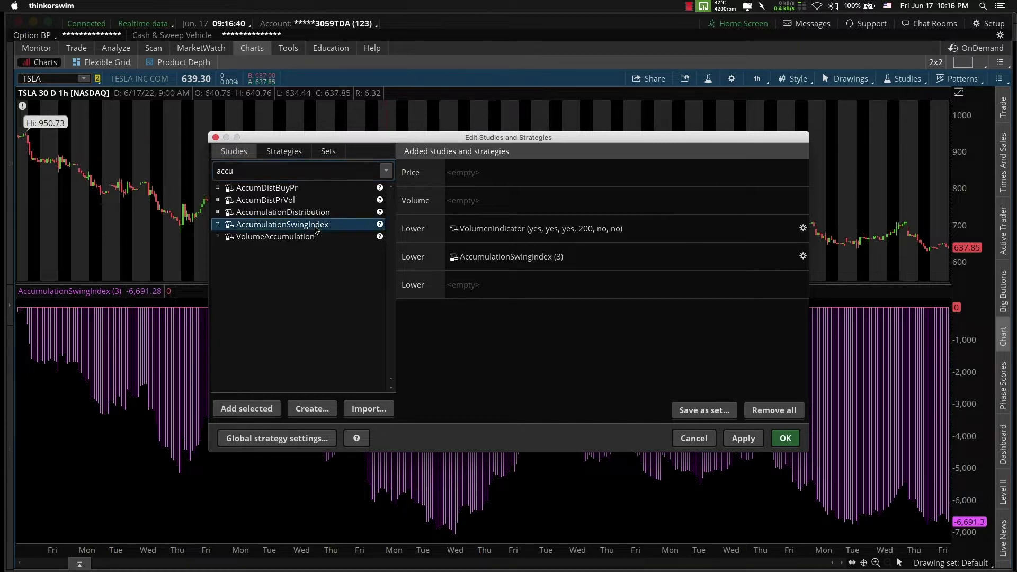
pyautogui.click(792, 285)
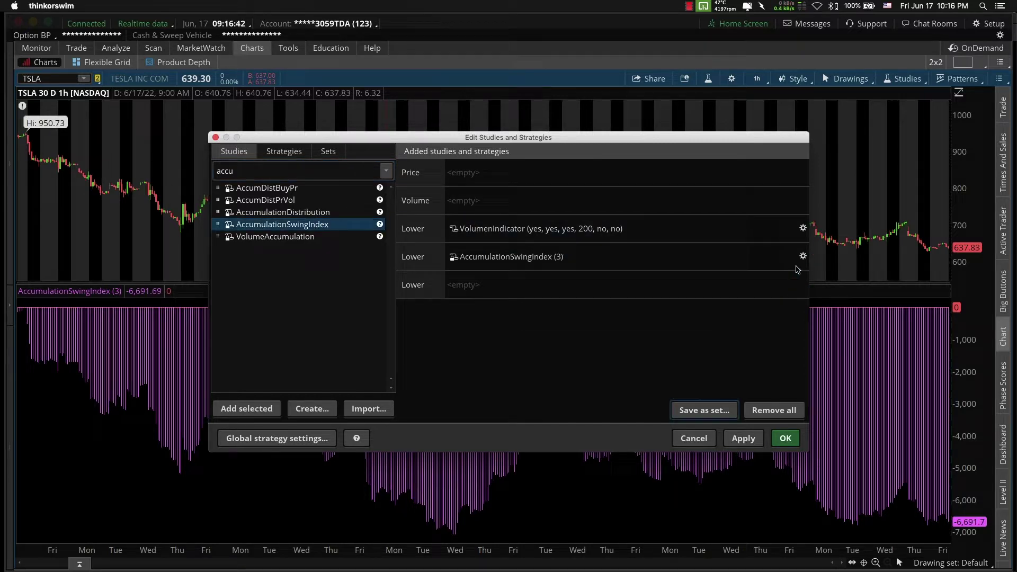
# - Set the AccumulationSwingIndex ZeroLine plot width to 5 and apply it
pyautogui.click(803, 256)
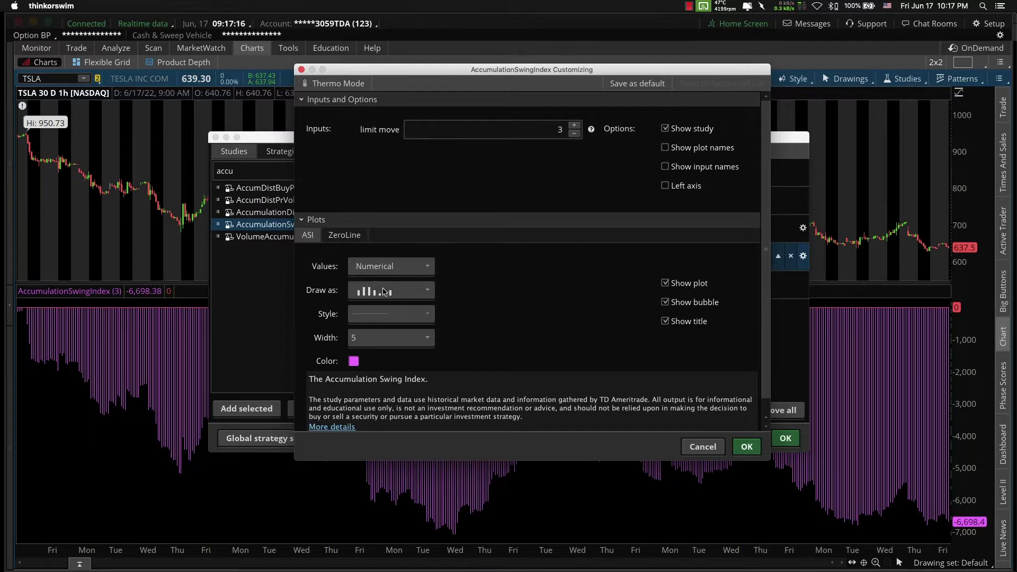
pyautogui.click(402, 294)
pyautogui.click(438, 294)
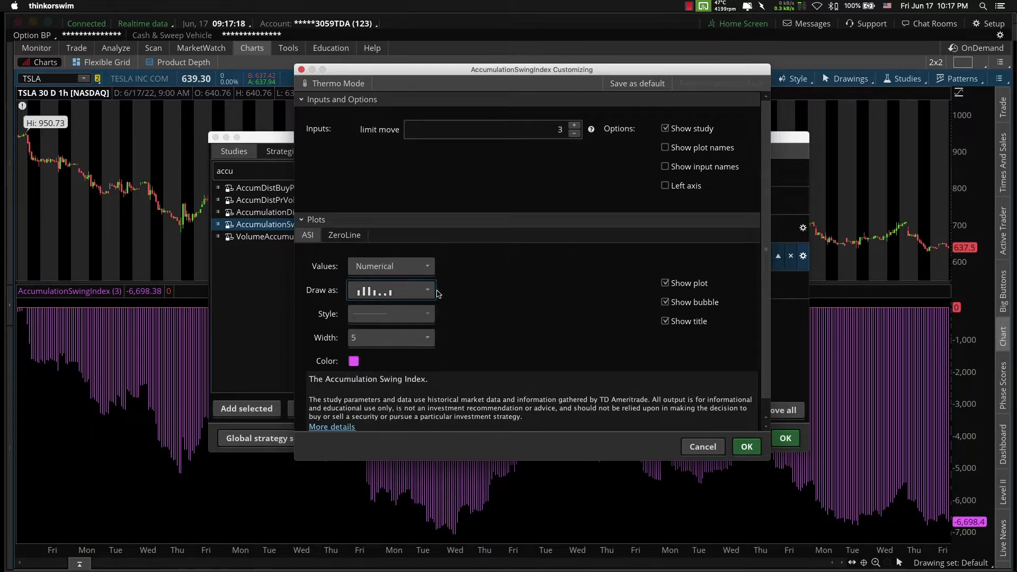
pyautogui.click(344, 239)
pyautogui.click(357, 363)
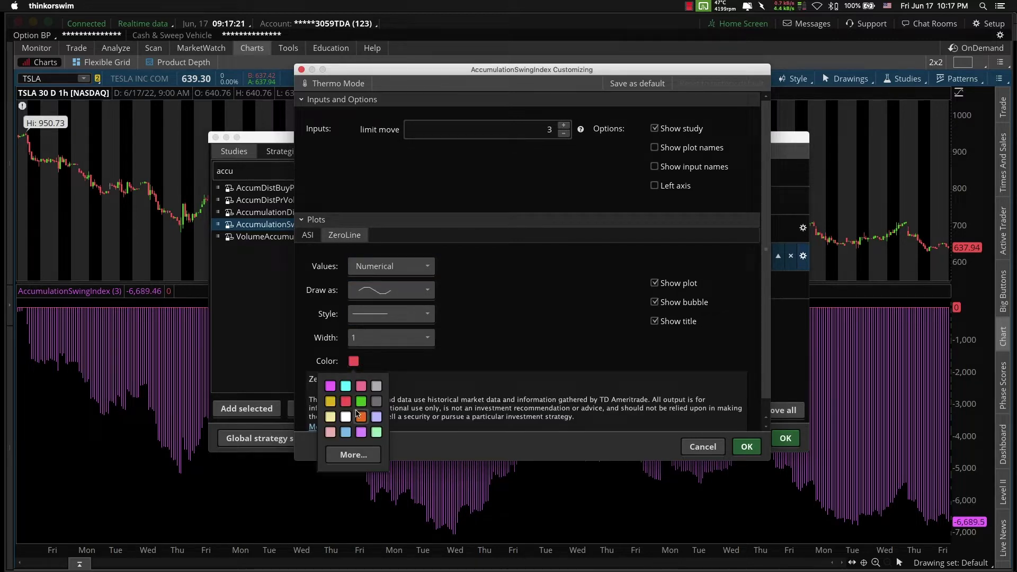
pyautogui.click(408, 339)
pyautogui.click(385, 437)
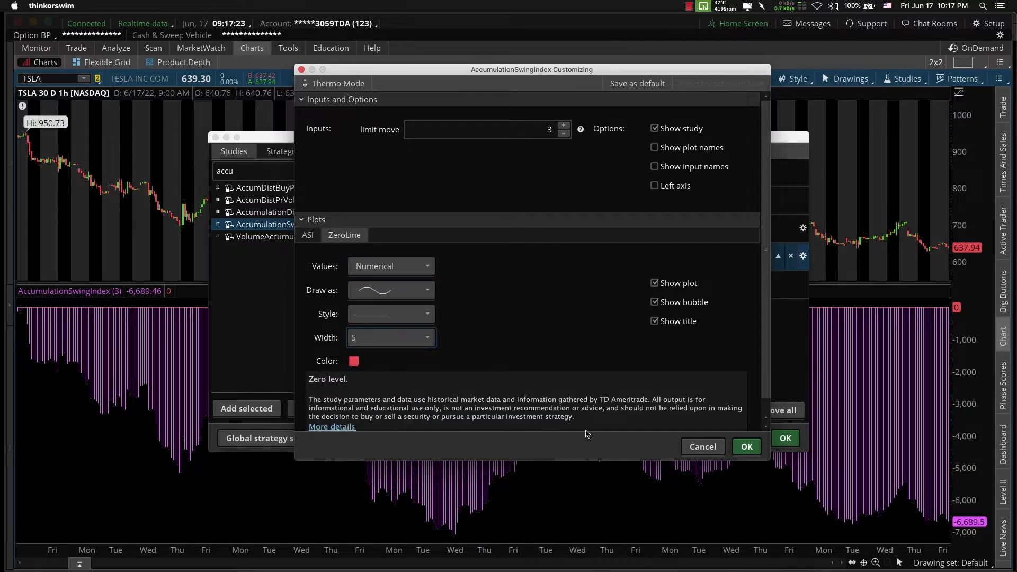
pyautogui.click(743, 448)
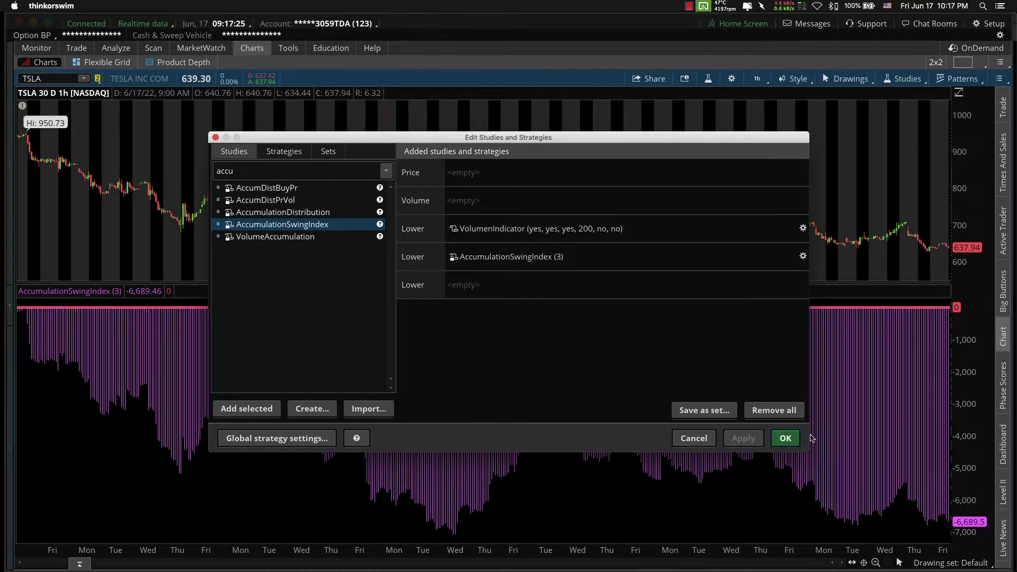
# - Close Edit Studies and review the ASI script's previous-bar, k/r and swing index formula lines
pyautogui.click(785, 439)
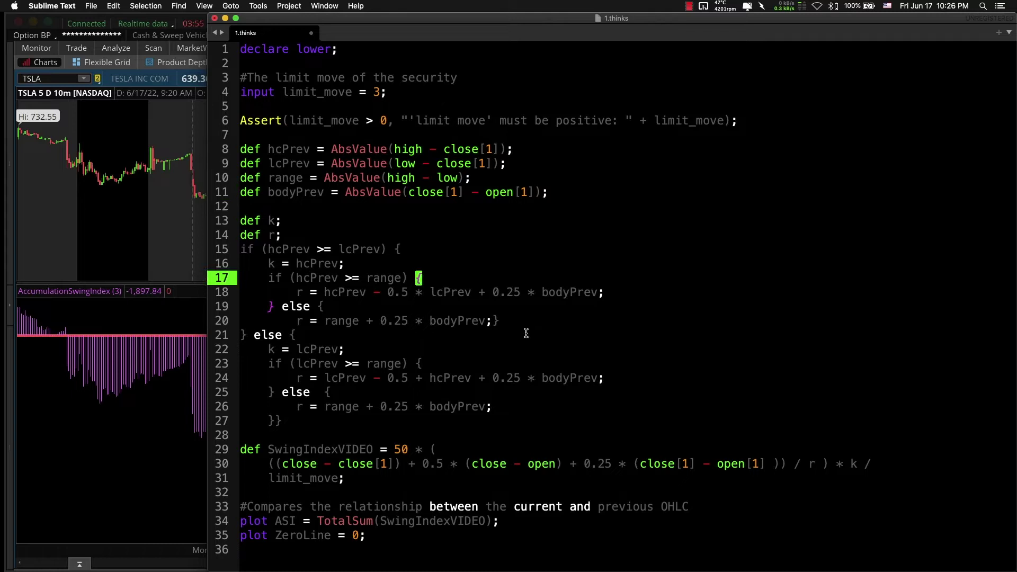
pyautogui.moveTo(386, 429); pyautogui.dragTo(243, 233)
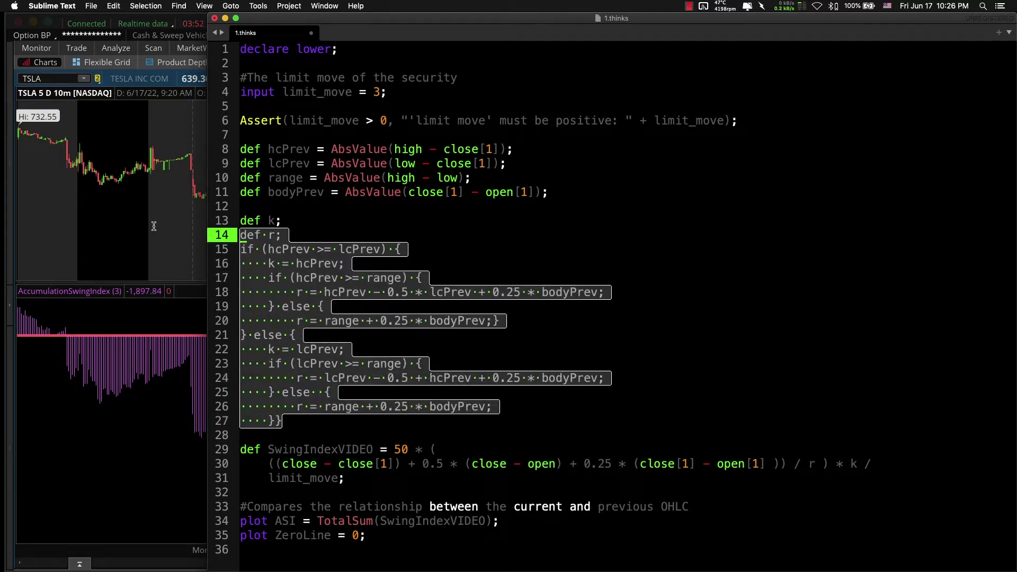
pyautogui.click(558, 292)
pyautogui.moveTo(407, 294); pyautogui.dragTo(387, 296)
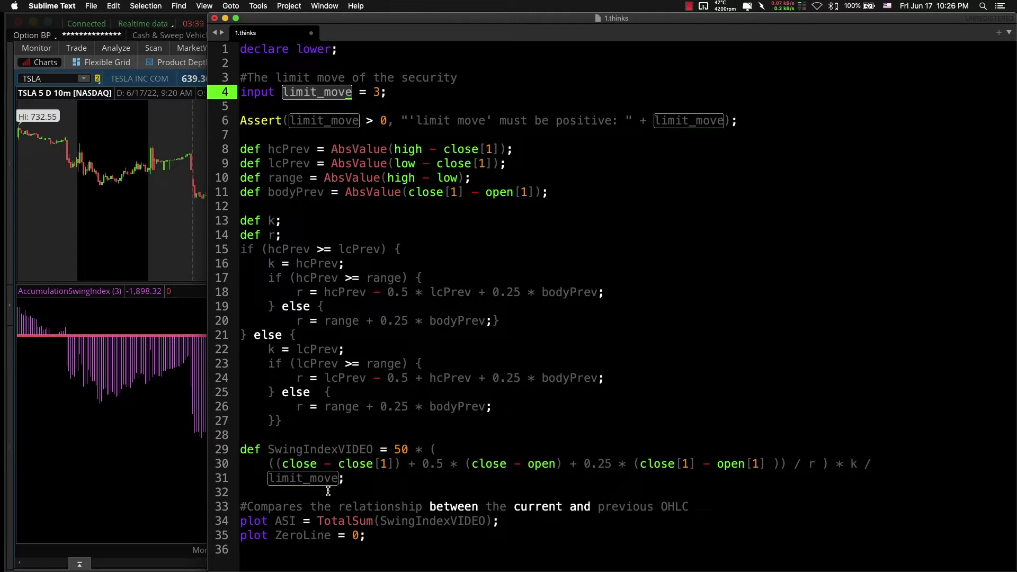
pyautogui.moveTo(268, 449); pyautogui.dragTo(371, 466)
pyautogui.moveTo(366, 320); pyautogui.dragTo(338, 321)
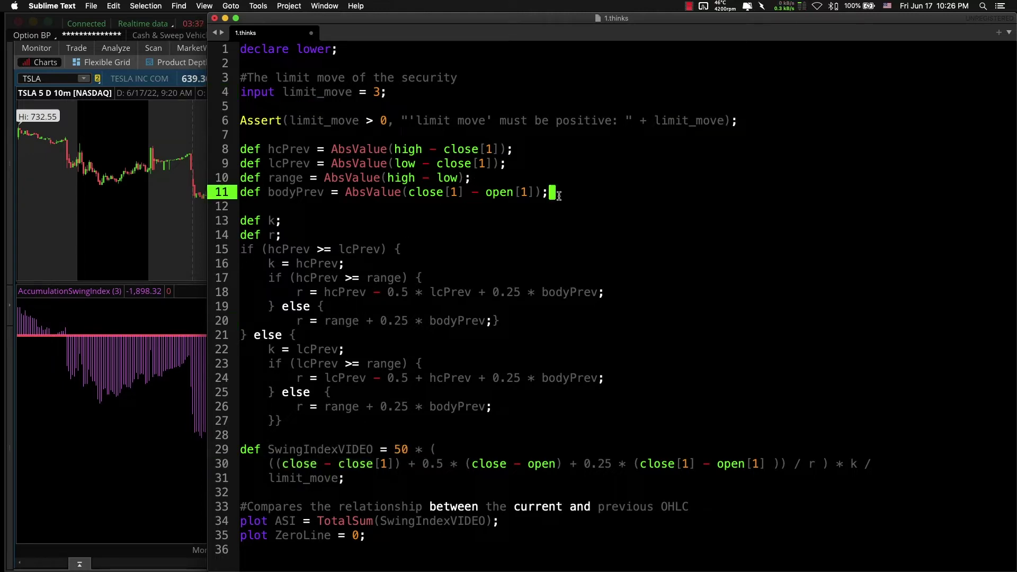
pyautogui.moveTo(559, 196); pyautogui.dragTo(177, 152)
# - Type 'absvalue' on a new line below bodyPrev and view the AbsValue function reference
pyautogui.press('Right')
pyautogui.press('Return')
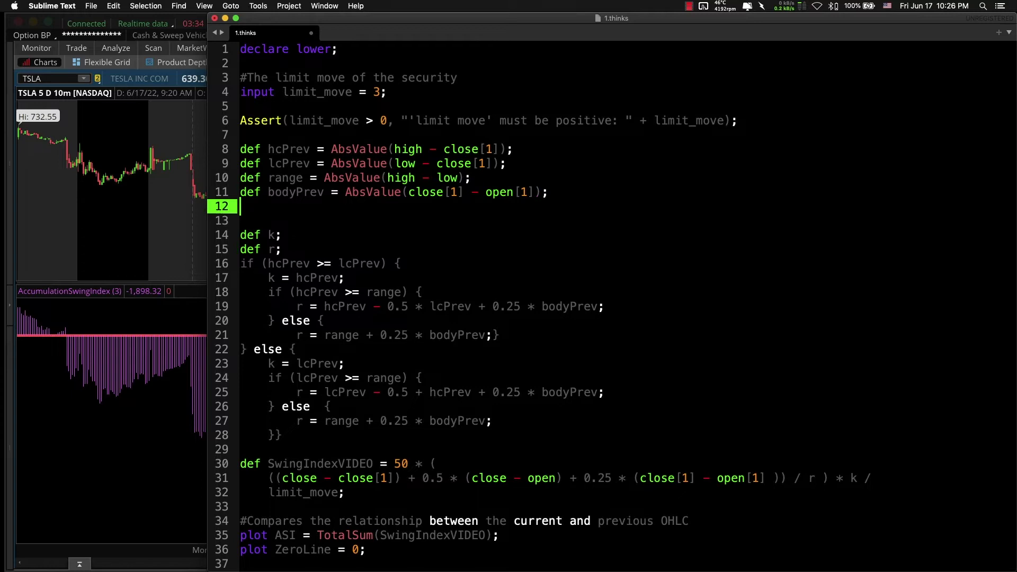
pyautogui.press('Return')
pyautogui.write('ab')
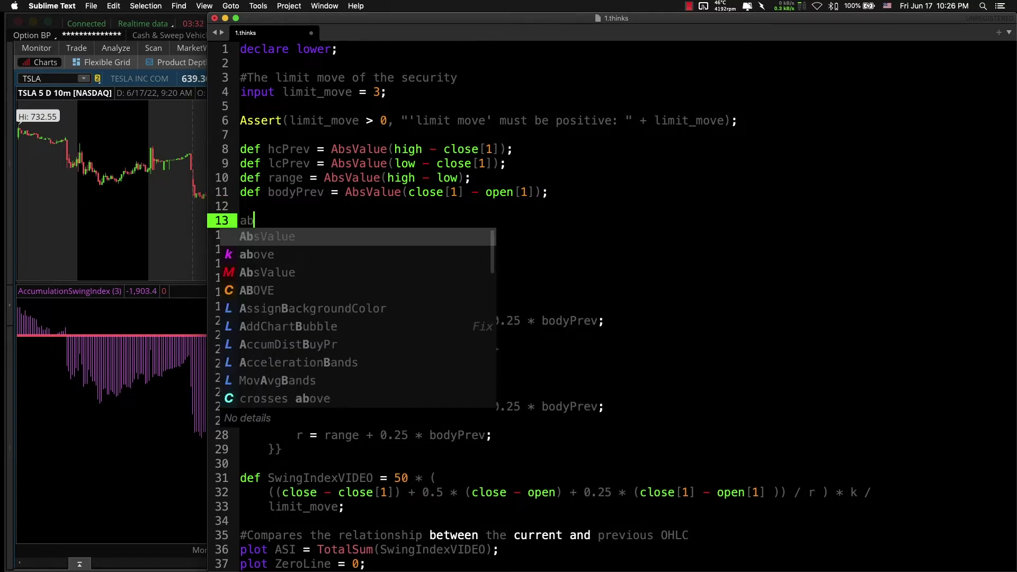
pyautogui.write('sval')
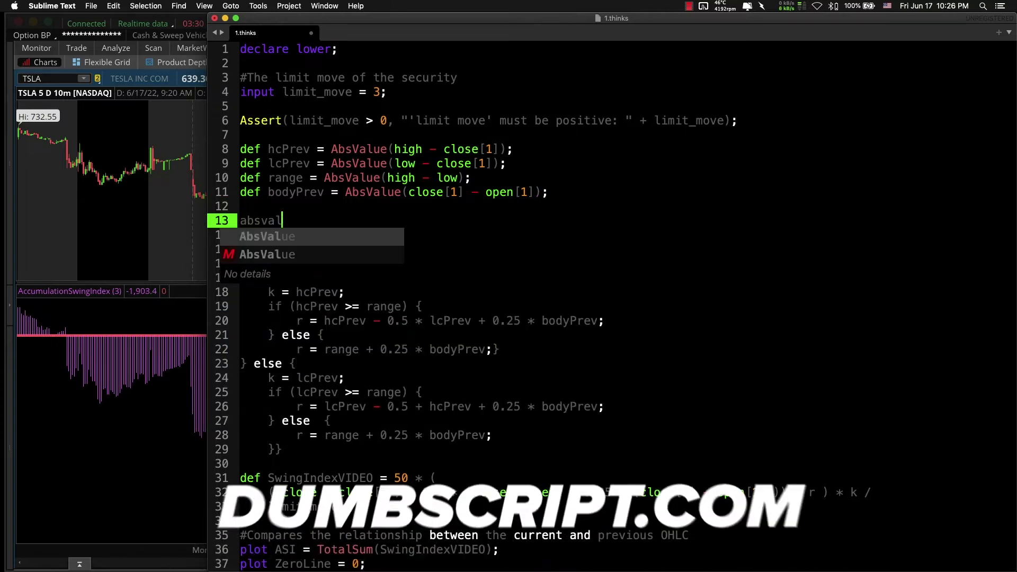
pyautogui.press('Down')
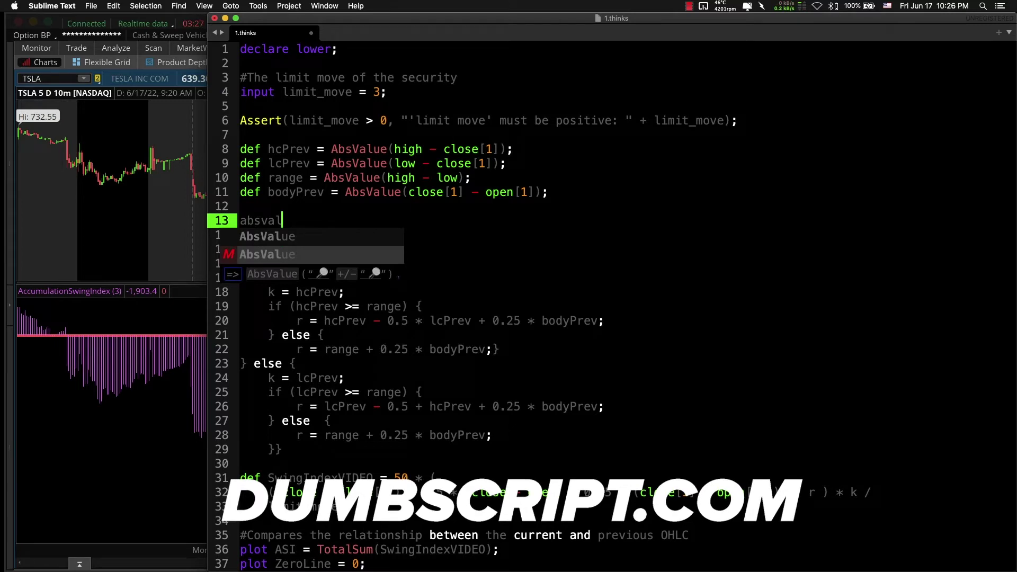
pyautogui.write('ue')
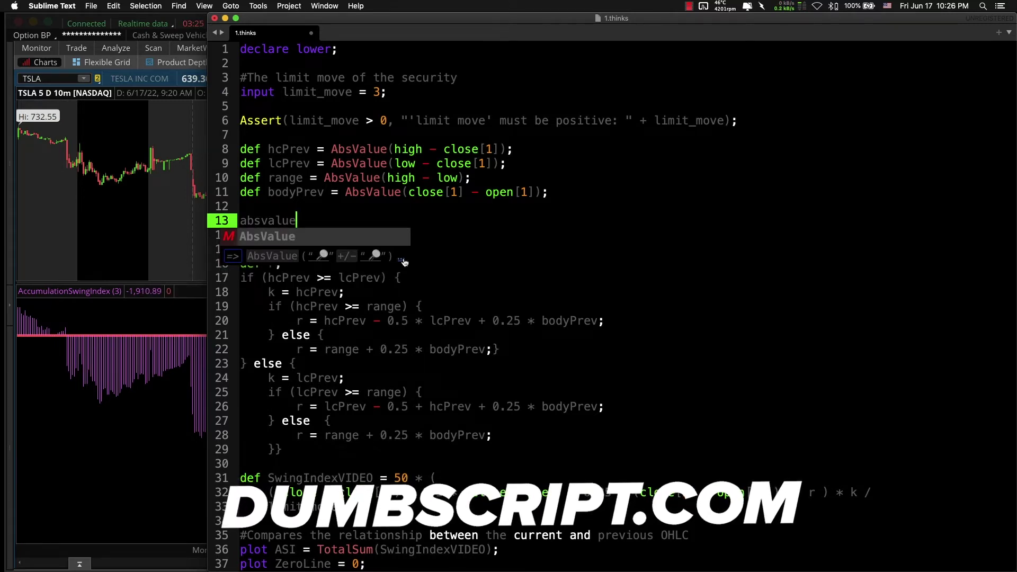
pyautogui.click(401, 257)
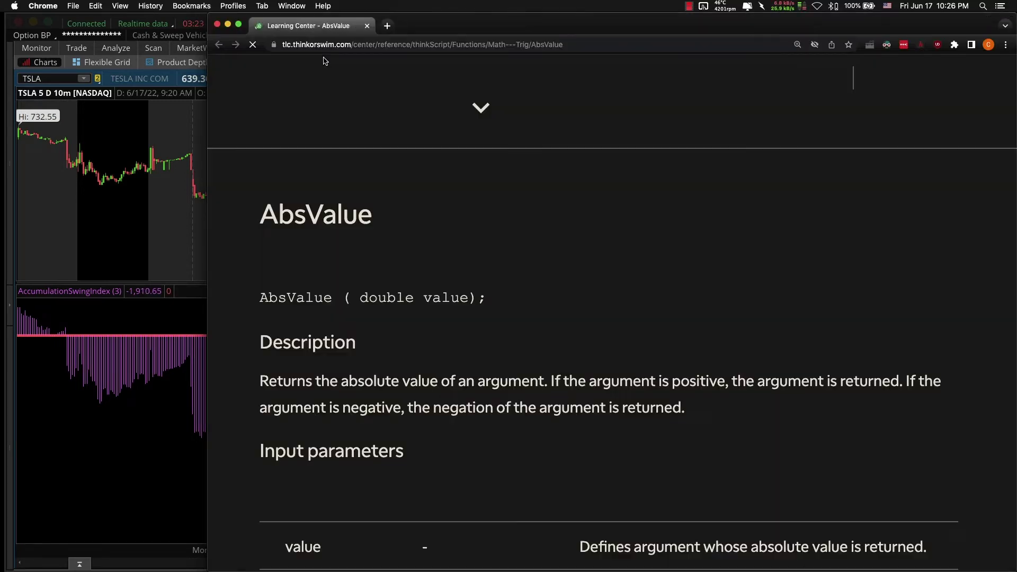
pyautogui.scroll(-2, 413, 212)
pyautogui.scroll(-6, 468, 243)
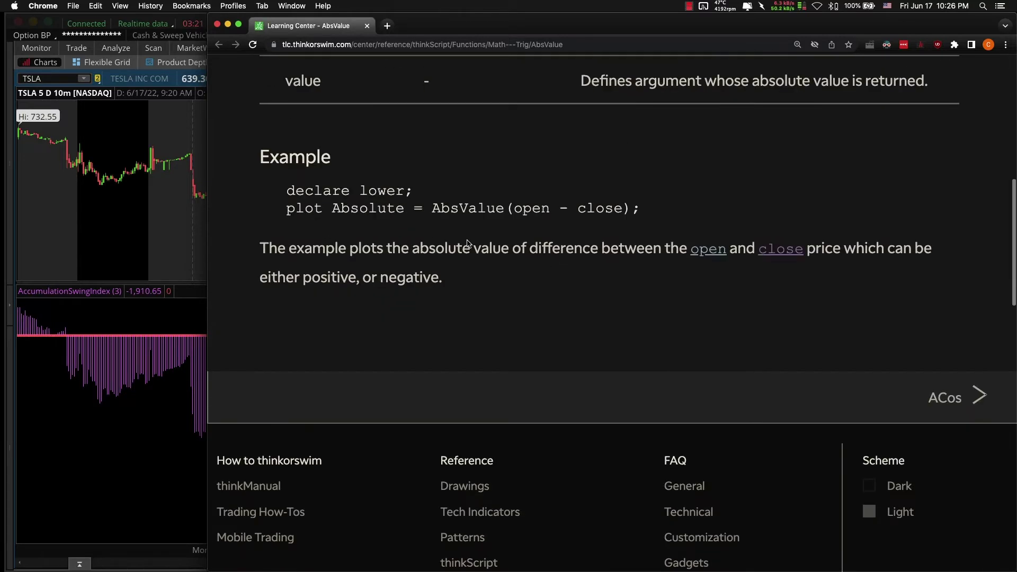
# - Delete the stray absvalue line and its leftover blank line from the script
pyautogui.press('super+Tab')
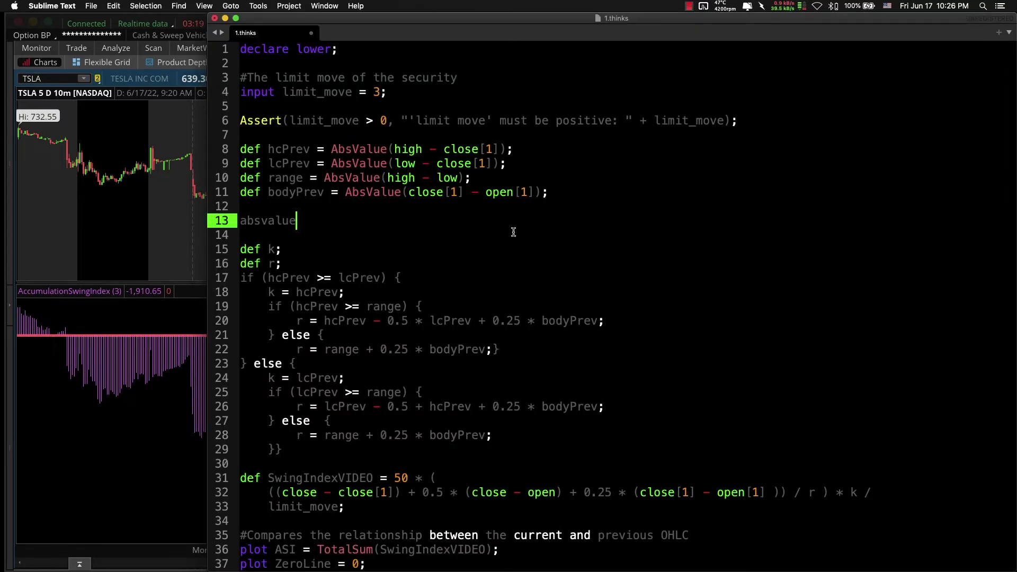
pyautogui.hotkey('ctrl', 'shift', 'k')
pyautogui.press('BackSpace')
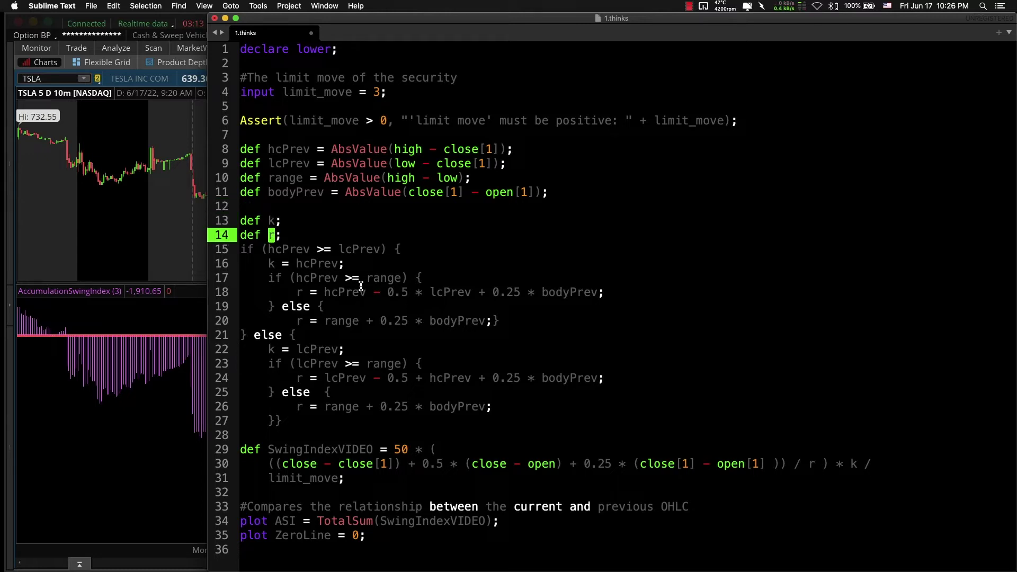
# - Review the k/r logic and SwingIndexVIDEO formula, then select all 35 lines
pyautogui.moveTo(283, 235)
pyautogui.mouseDown()
pyautogui.moveTo(339, 364)
pyautogui.moveTo(283, 421)
pyautogui.moveTo(218, 265)
pyautogui.mouseUp()
pyautogui.click(586, 366)
pyautogui.moveTo(261, 449); pyautogui.dragTo(355, 451)
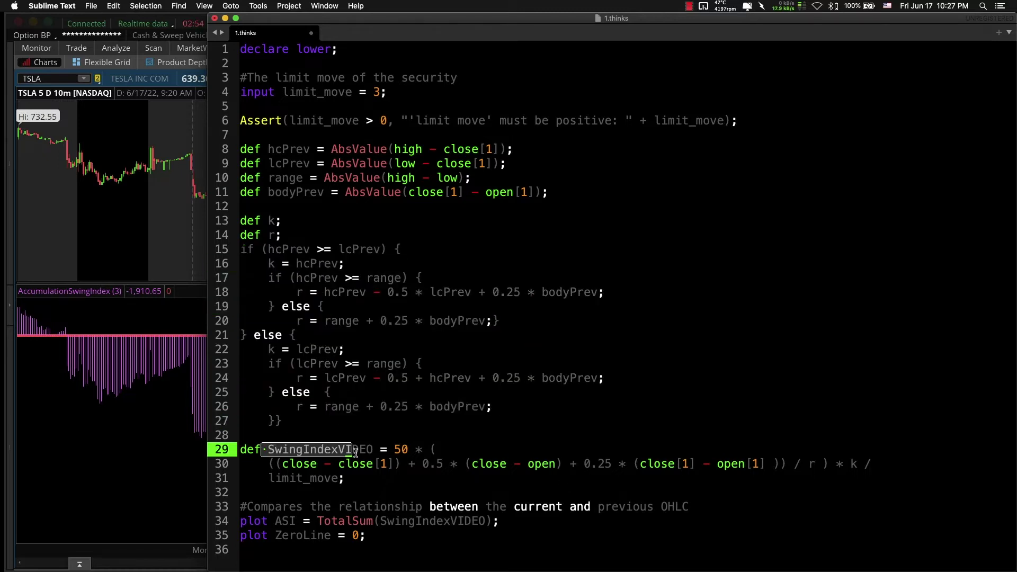
pyautogui.click(351, 460)
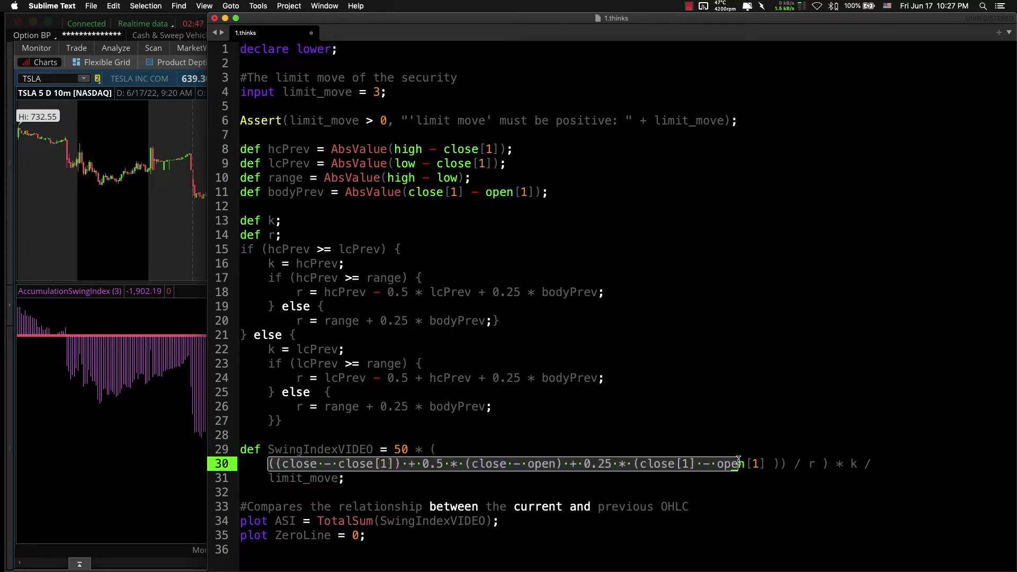
pyautogui.moveTo(738, 460); pyautogui.dragTo(864, 459)
pyautogui.click(876, 460)
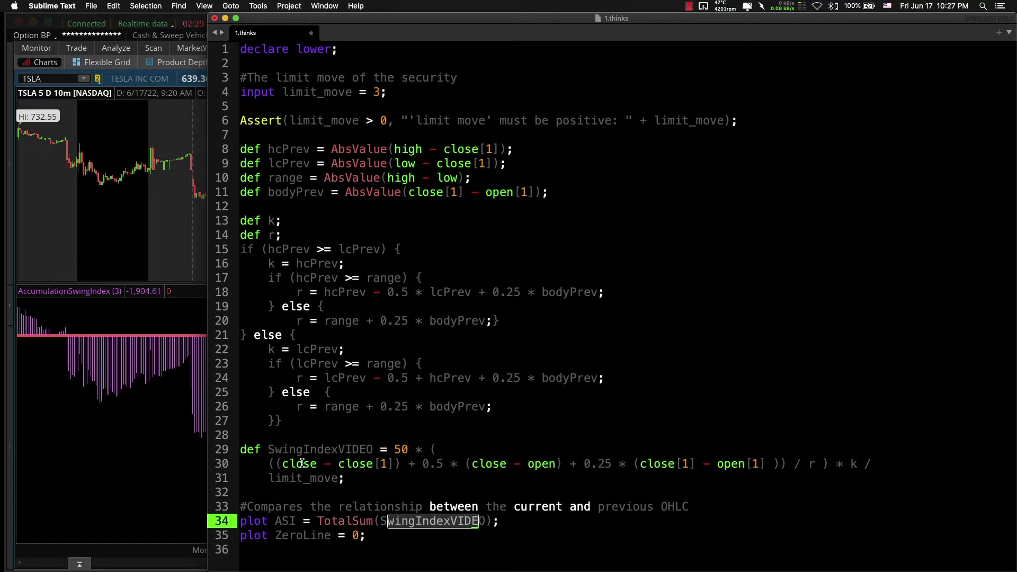
pyautogui.moveTo(345, 449); pyautogui.dragTo(393, 442)
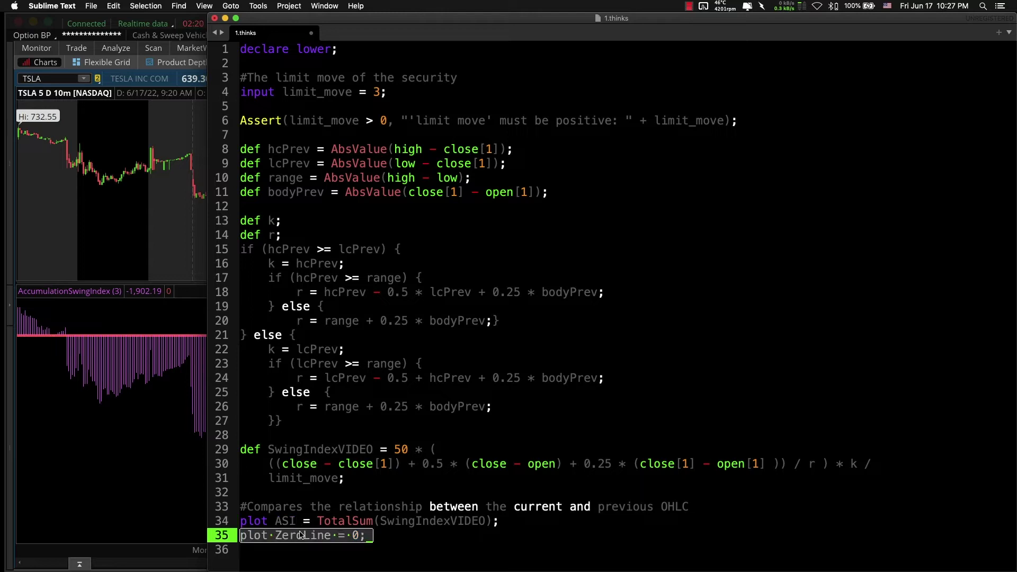
pyautogui.tripleClick(404, 363)
pyautogui.click(676, 348)
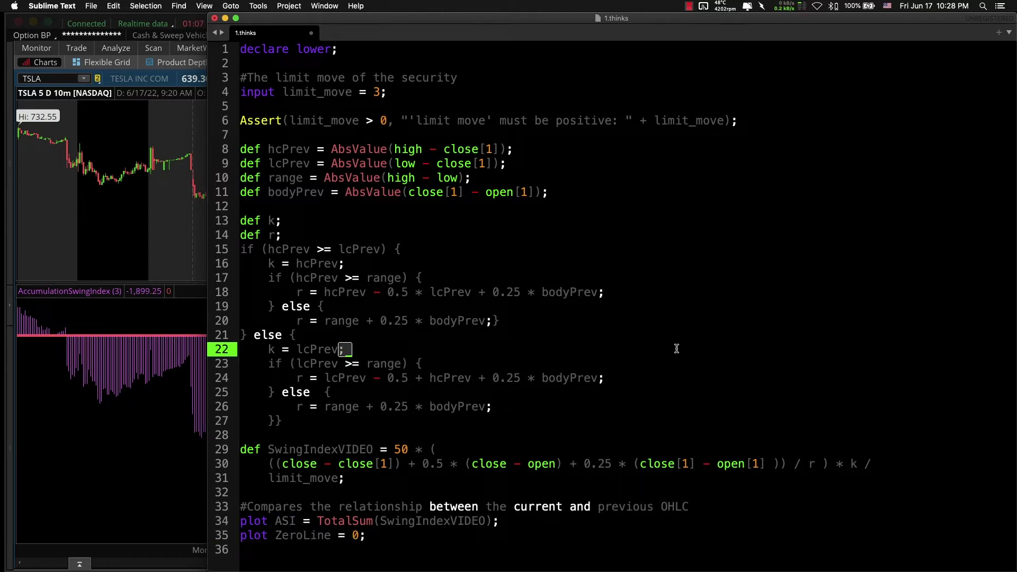
pyautogui.press('super+a')
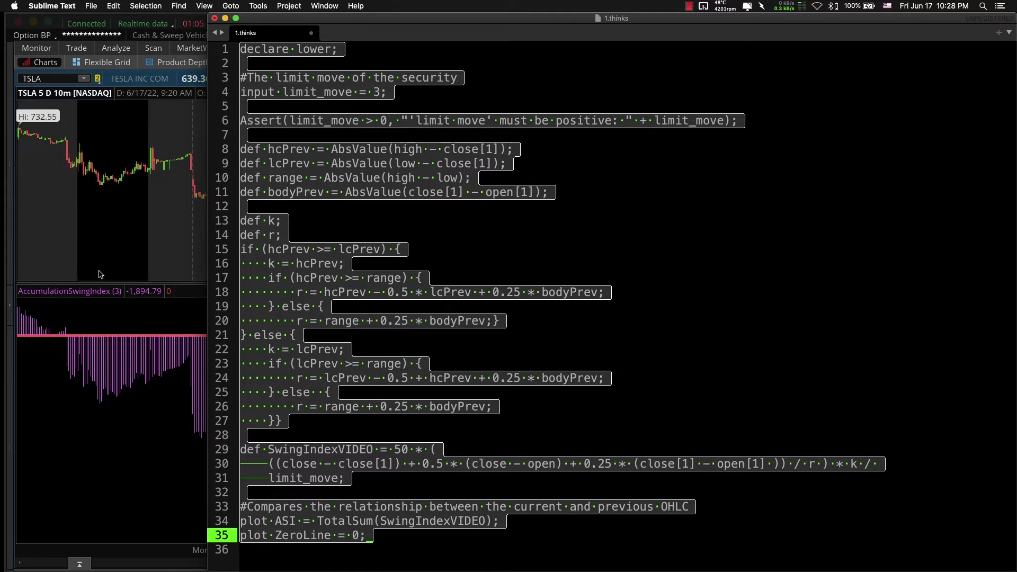
# - Create a new study named accswingindexvideo with the pasted ASI script and apply it
pyautogui.click(101, 274)
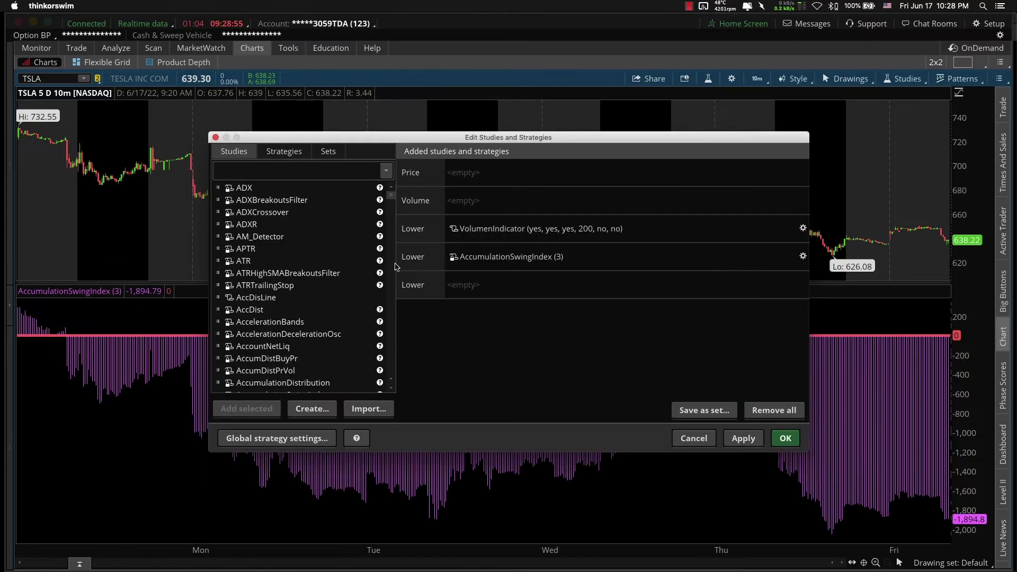
pyautogui.click(397, 219)
pyautogui.click(318, 407)
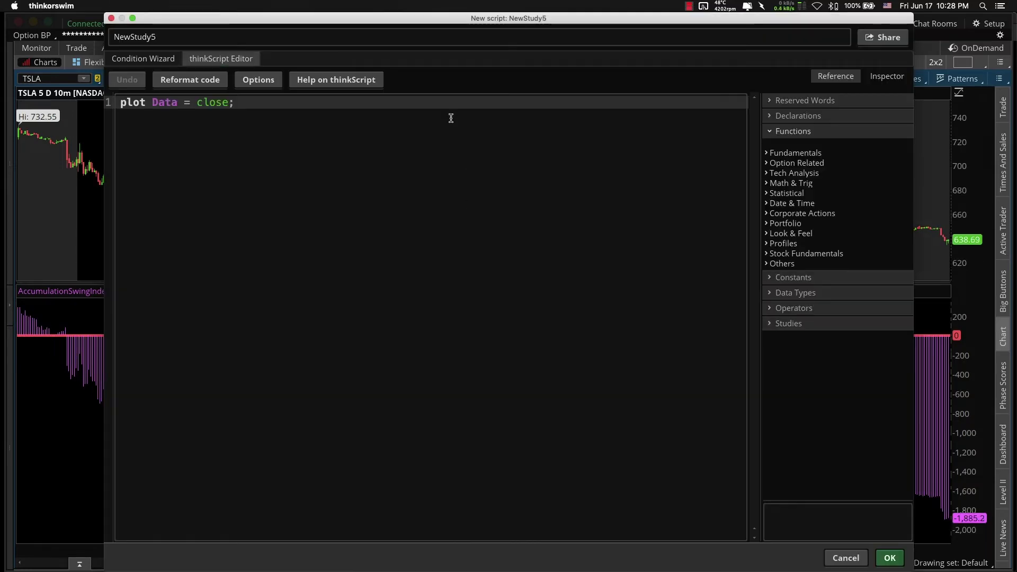
pyautogui.doubleClick(275, 37)
pyautogui.write('accswingindexvideo')
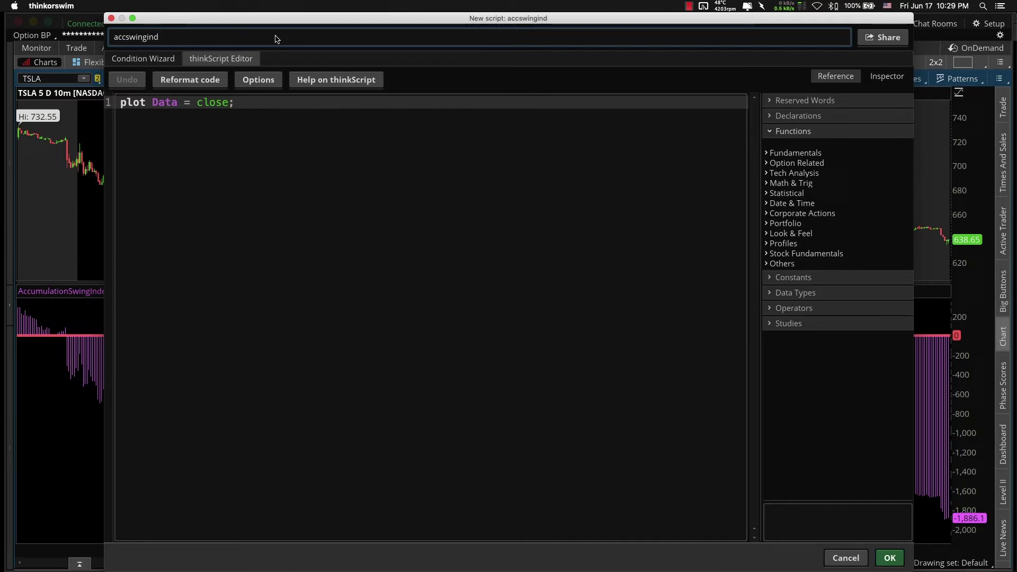
pyautogui.click(331, 186)
pyautogui.press('super+a')
pyautogui.write('declare lower;  #The limit move of the security input limit_move = 3;  Assert(limit_move > 0, "\'limit move\' must be positive: " + limit_move);  def hcPrev = AbsValue(high - close[1]); def lcPrev = AbsValue(low - close[1]); def range = AbsValue(high - low); def bodyPrev = AbsValue(close[1] - open[1]);  def k; def r; if (hcPrev >= lcPrev) {     k = hcPrev;     if (hcPrev >= range) {         r = hcPrev - 0.5 * lcPrev + 0.25 * bodyPrev;     } else {         r = range + 0.25 * bodyPrev;} } else {     k = lcPrev;     if (lcPrev >= range) {         r = lcPrev - 0.5 * hcPrev + 0.25 * bodyPrev;     } else  {         r = range + 0.25 * bodyPrev;     }}  def SwingIndexVIDEO = 50 * (     ((close - close[1]) + 0.5 * (close - open) + 0.25 * (close[1] - open[1] )) / r ) * k /     limit_move;  #Compares the relationship between the current and previous OHLC plot ASI = TotalSum(SwingIndexVIDEO); plot ZeroLine = 0;')
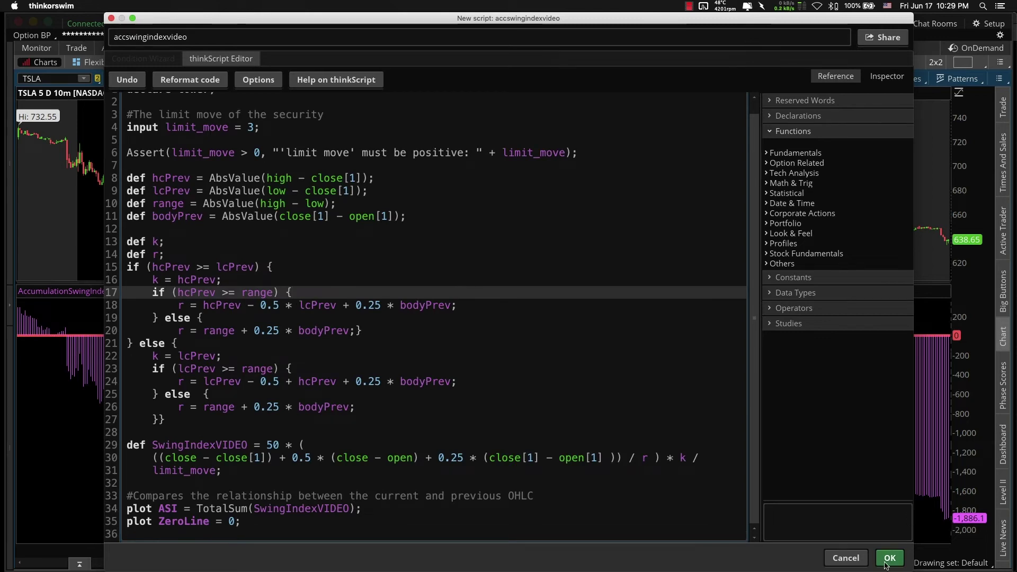
pyautogui.click(889, 559)
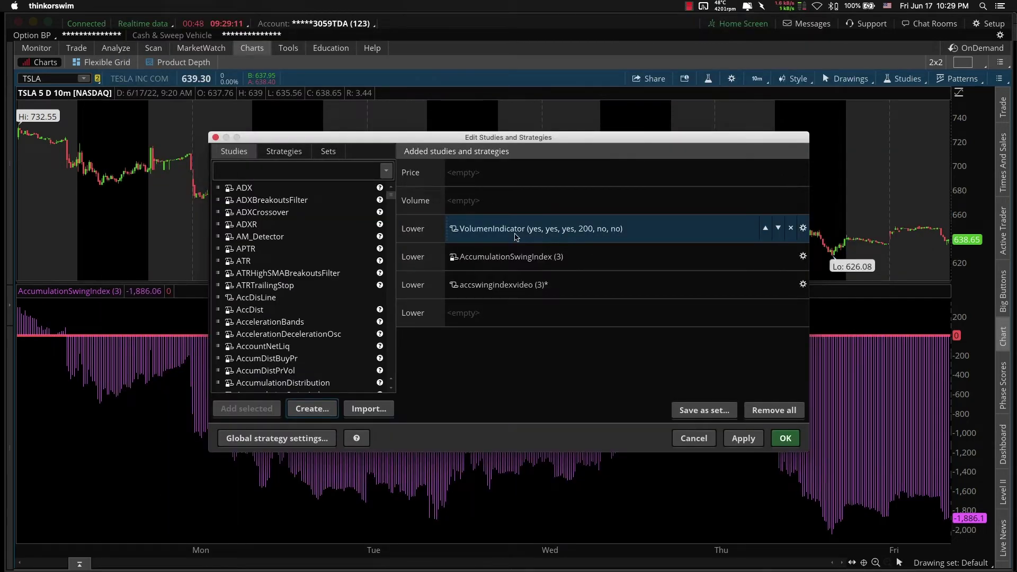
pyautogui.click(744, 438)
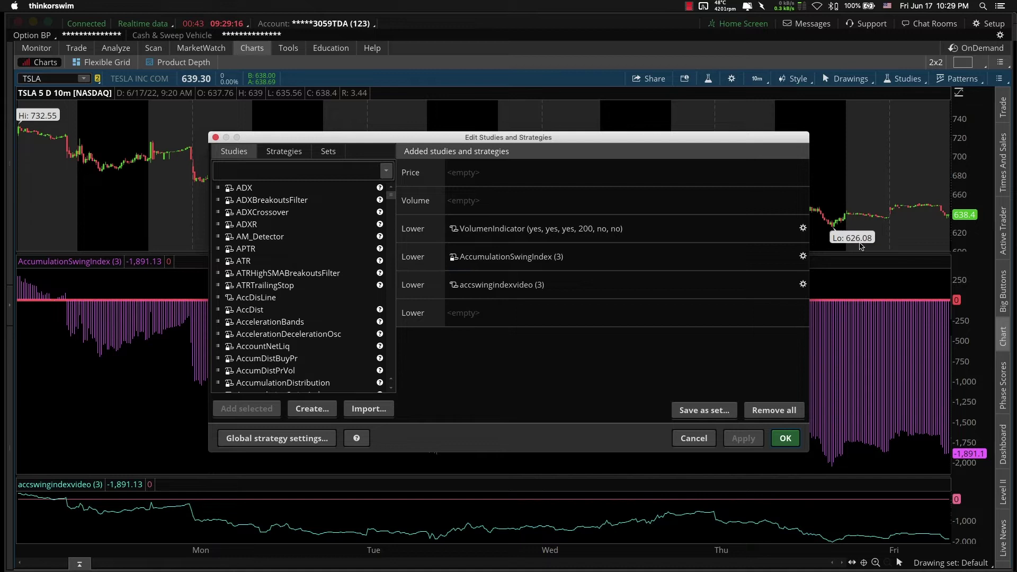
# - Style accswingindexvideo as a yellow width-5 histogram and enlarge the swing index panes
pyautogui.click(803, 285)
pyautogui.click(331, 368)
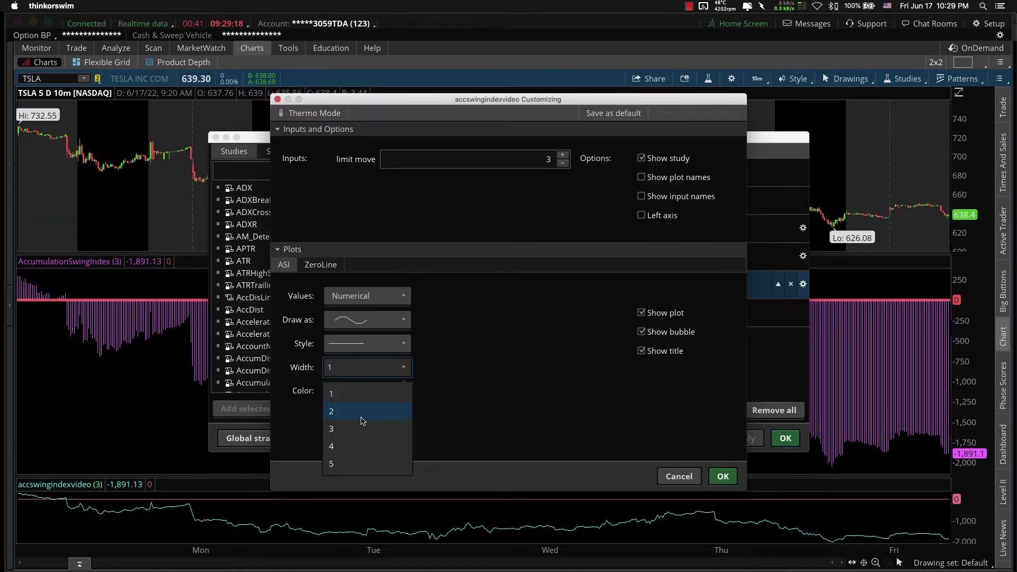
pyautogui.click(355, 464)
pyautogui.click(366, 320)
pyautogui.click(350, 383)
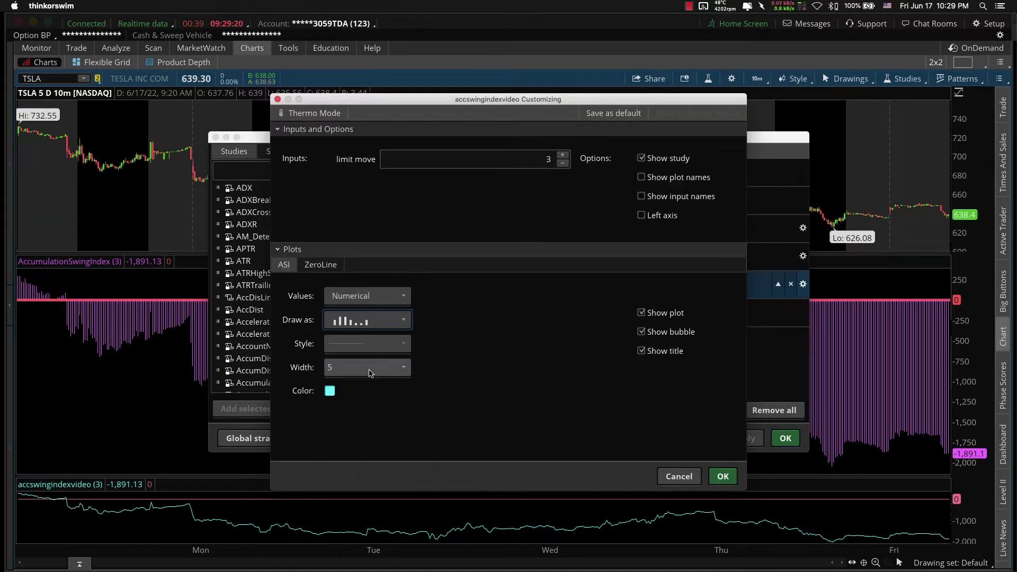
pyautogui.click(329, 390)
pyautogui.click(330, 483)
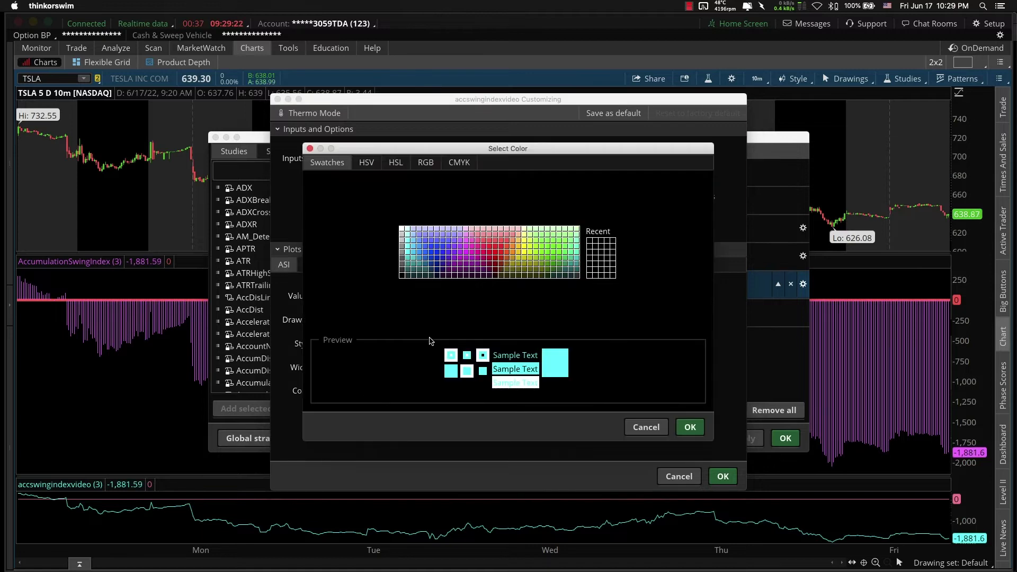
pyautogui.click(690, 427)
pyautogui.click(723, 476)
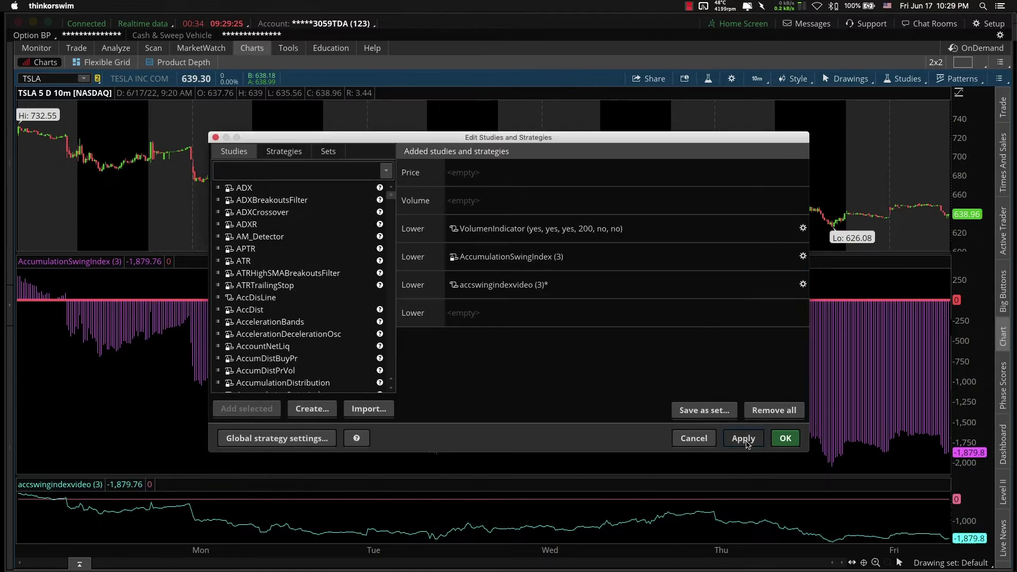
pyautogui.click(786, 438)
pyautogui.moveTo(735, 403); pyautogui.dragTo(731, 391)
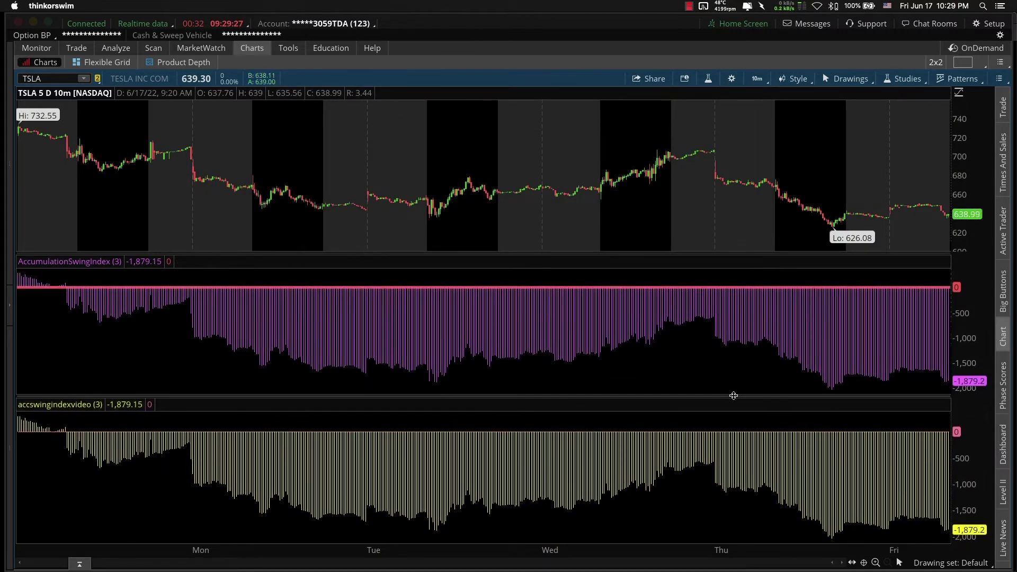
# - Resize the study panes and switch the TSLA chart to 30 D 1h bars
pyautogui.moveTo(659, 277)
pyautogui.mouseDown()
pyautogui.moveTo(615, 374)
pyautogui.moveTo(609, 347)
pyautogui.mouseUp()
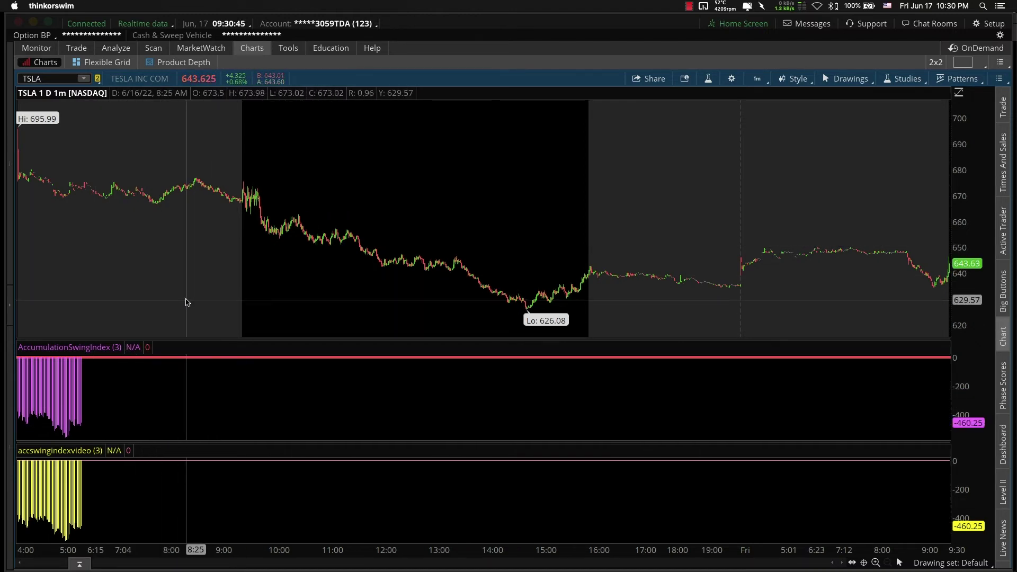
pyautogui.click(527, 358)
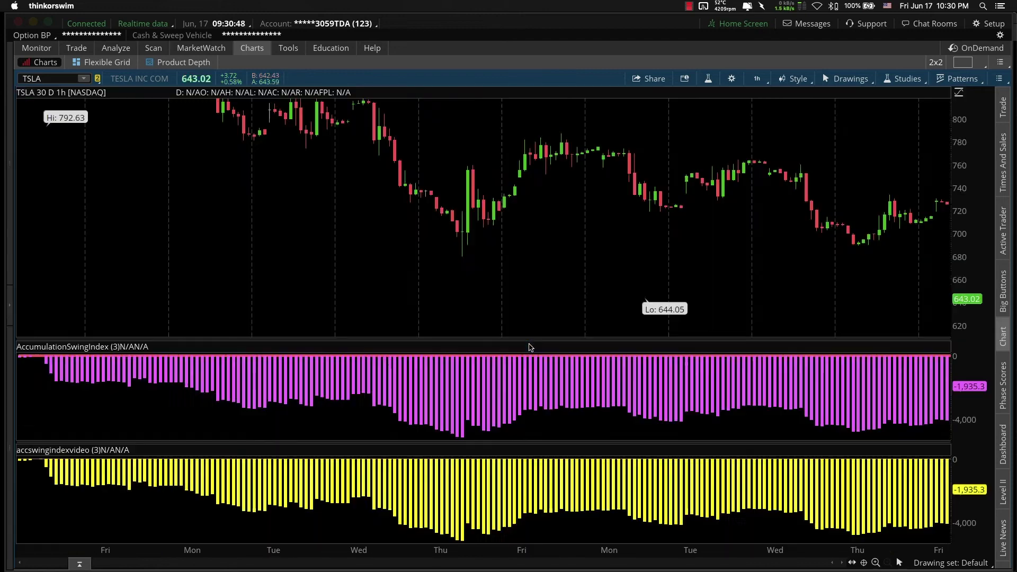
# - Give AccumulationSwingIndex limit move 10 and accswingindexvideo limit move 1, then confirm
pyautogui.doubleClick(558, 214)
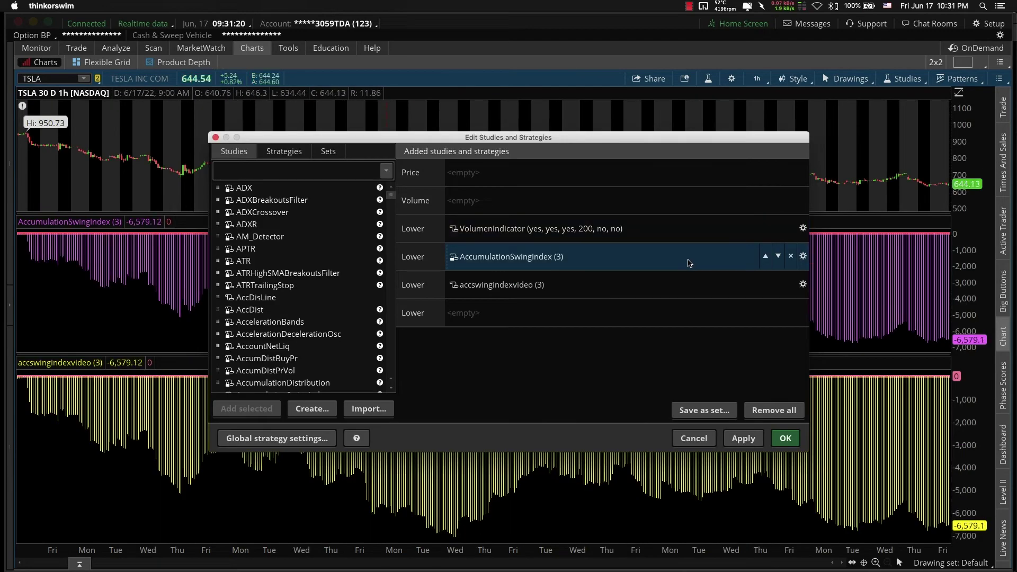
pyautogui.click(803, 257)
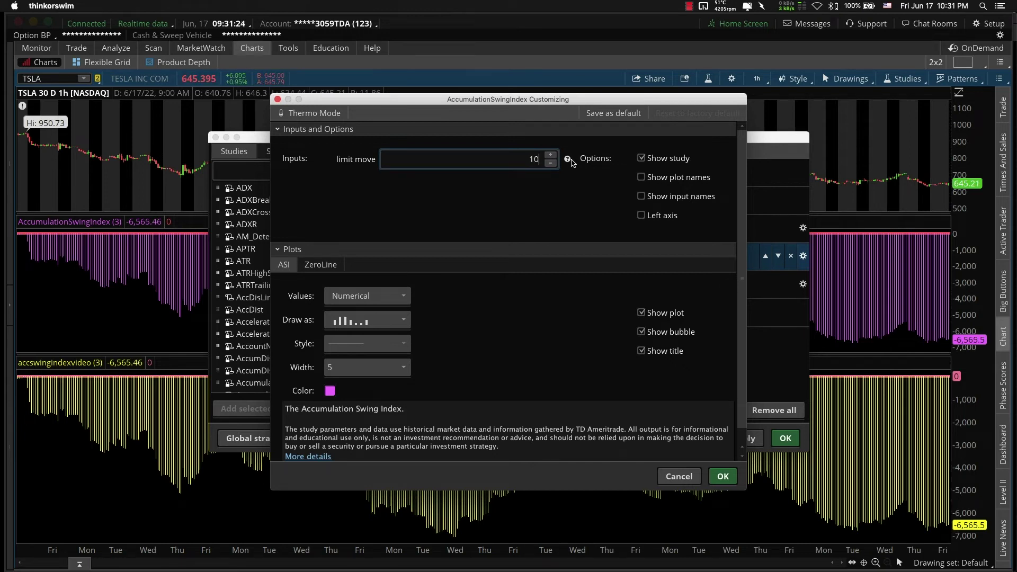
pyautogui.click(803, 284)
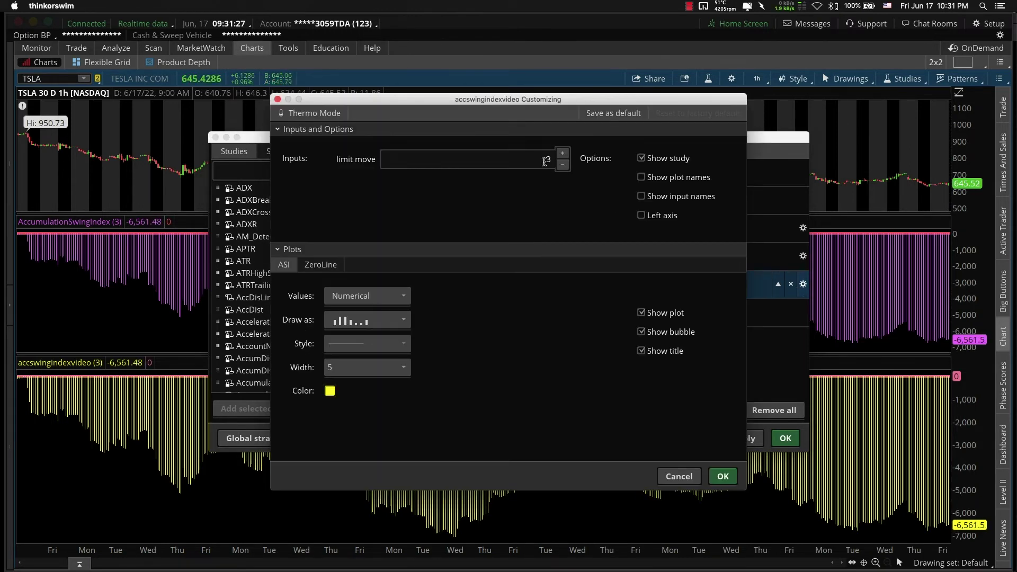
pyautogui.click(723, 477)
pyautogui.click(786, 438)
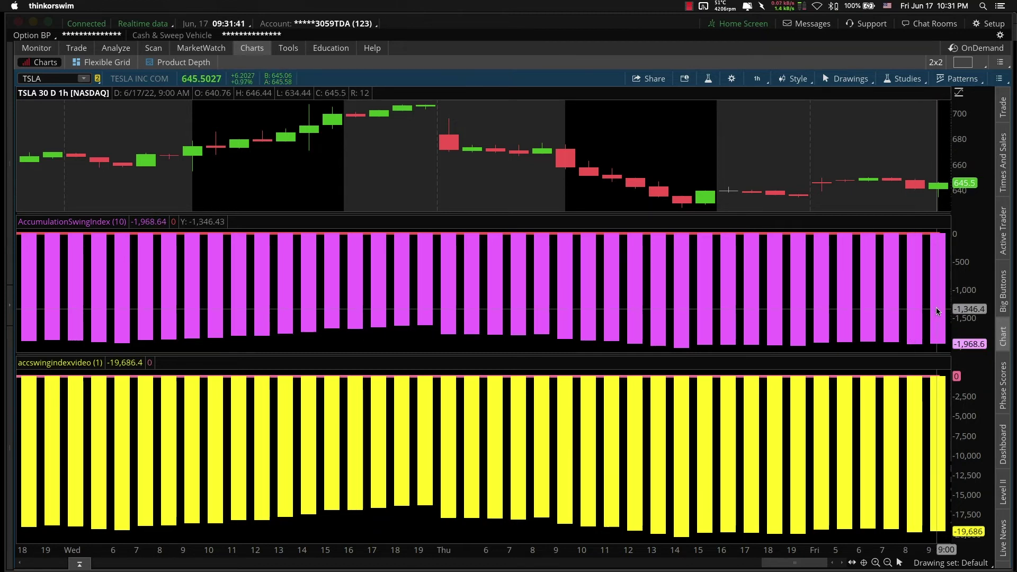
# - Scroll the chart and reopen the built-in AccumulationSwingIndex settings showing limit move 10
pyautogui.scroll(-5, 715, 140)
pyautogui.doubleClick(719, 142)
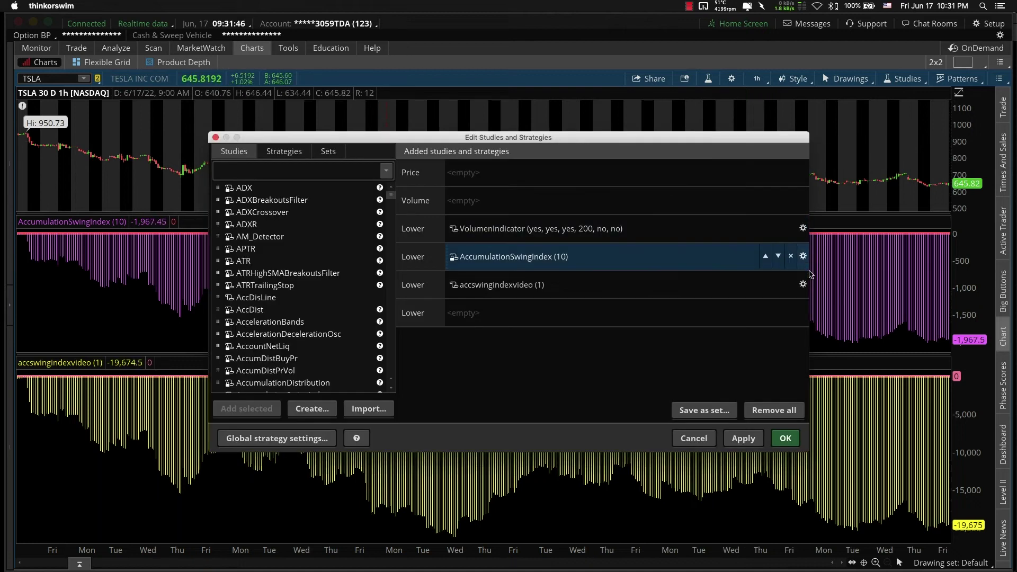
pyautogui.click(803, 257)
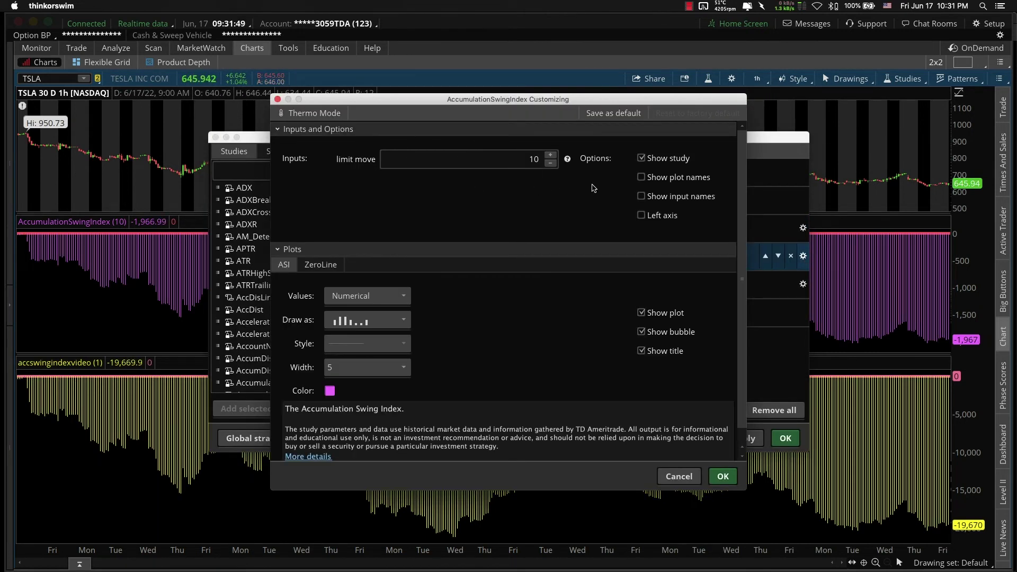